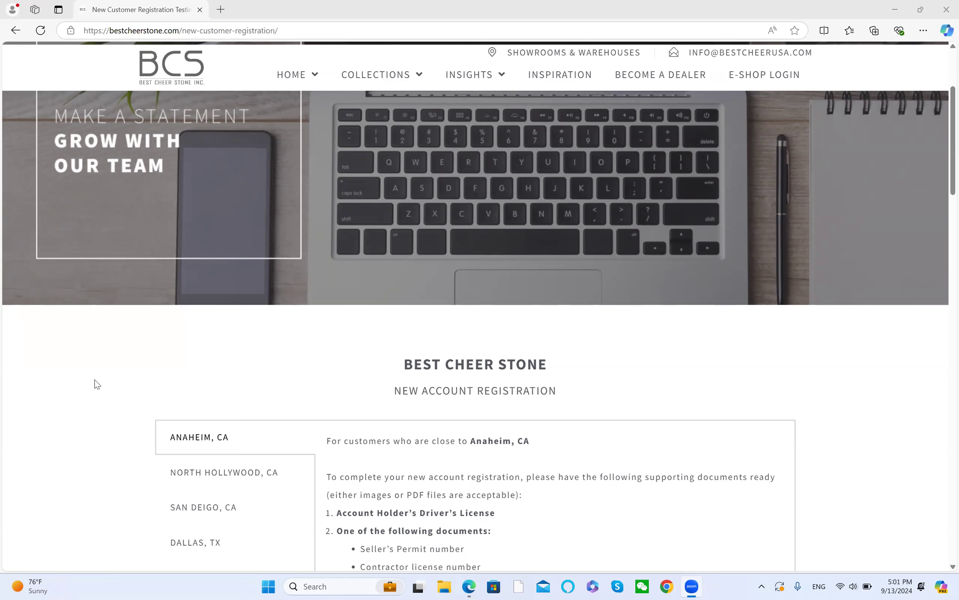
View the Dallas, TX and San Diego, CA registration instructions, then switch back to Anaheim, CA
{"action": "scroll", "coordinate": [192, 371], "scroll_direction": "down", "scroll_amount": 2}
{"action": "scroll", "coordinate": [192, 370], "scroll_direction": "down", "scroll_amount": 5}
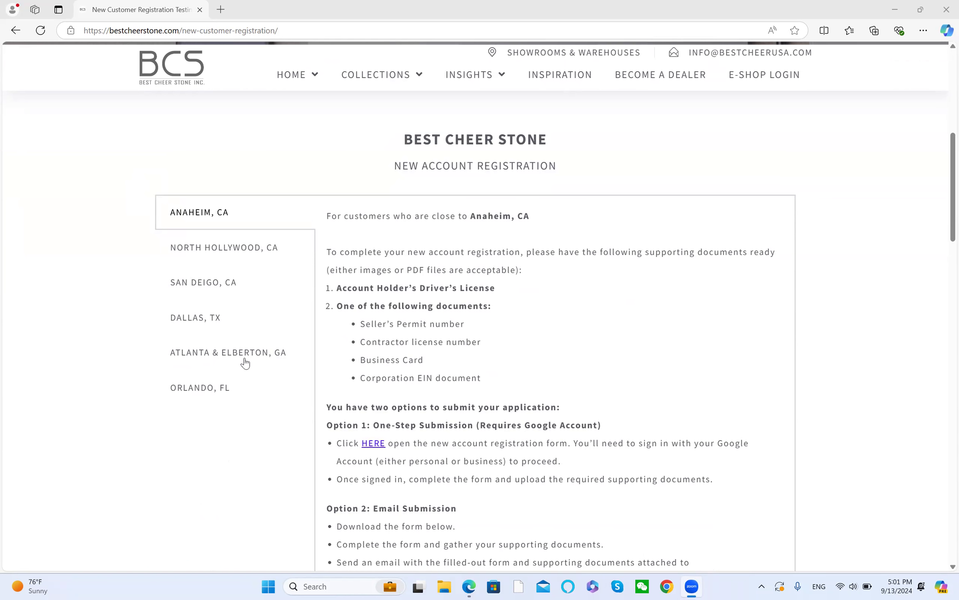
{"action": "left_click", "coordinate": [196, 321]}
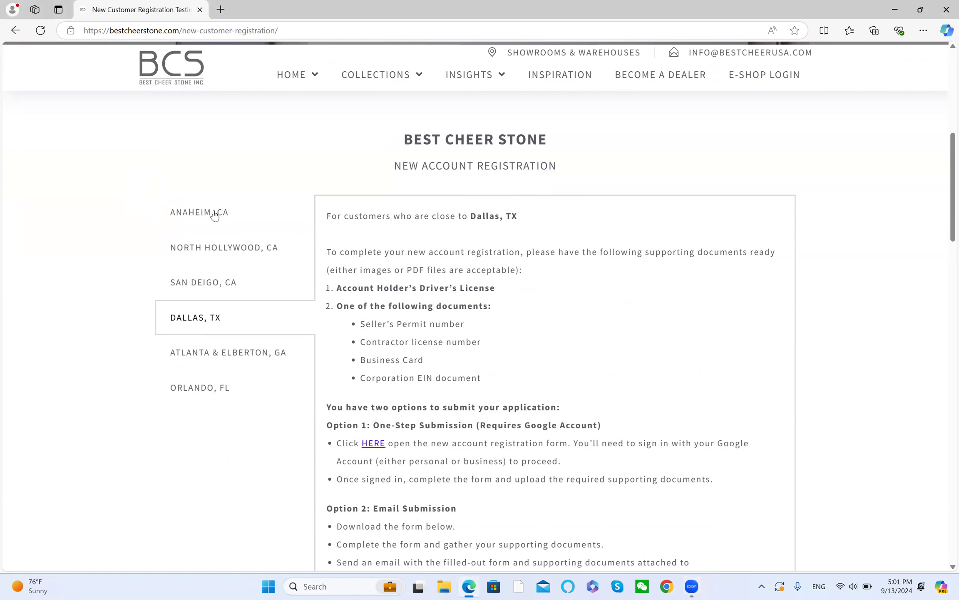
{"action": "left_click", "coordinate": [188, 285]}
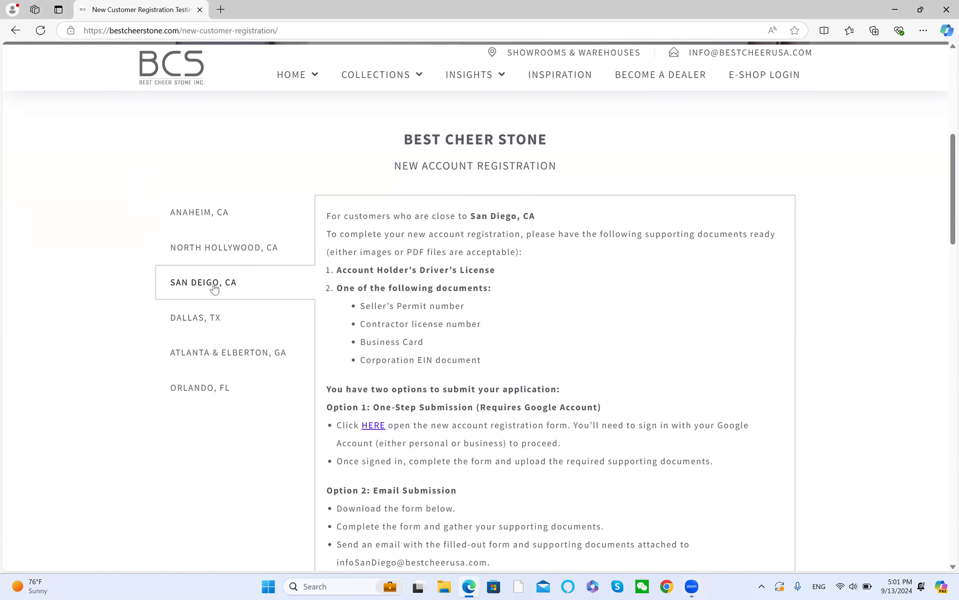
{"action": "left_click", "coordinate": [212, 217]}
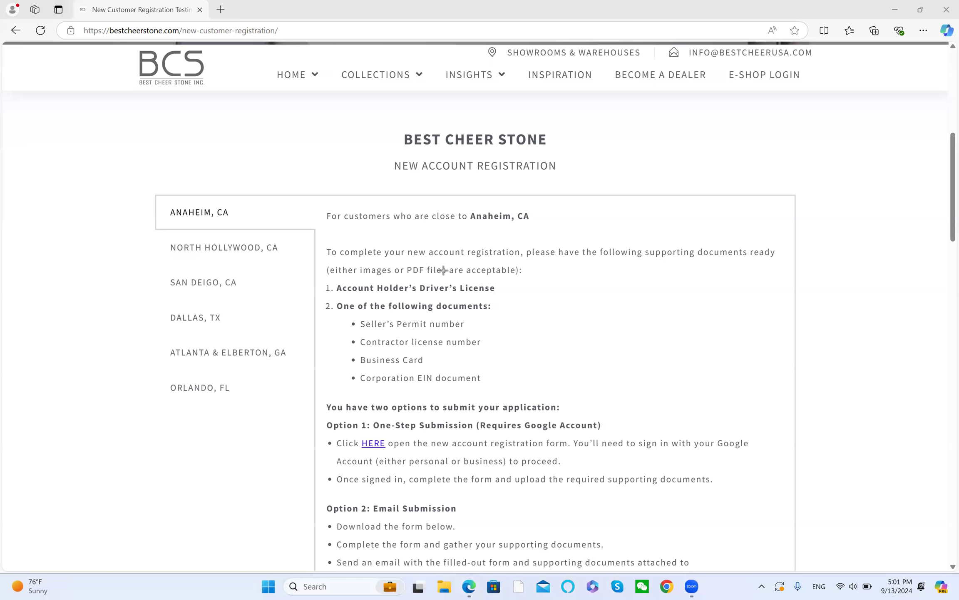
Frame the driver's license and alternative document requirements, cancel the capture, and scroll to Option 2
{"action": "left_click_drag", "start_coordinate": [330, 276], "coordinate": [510, 298]}
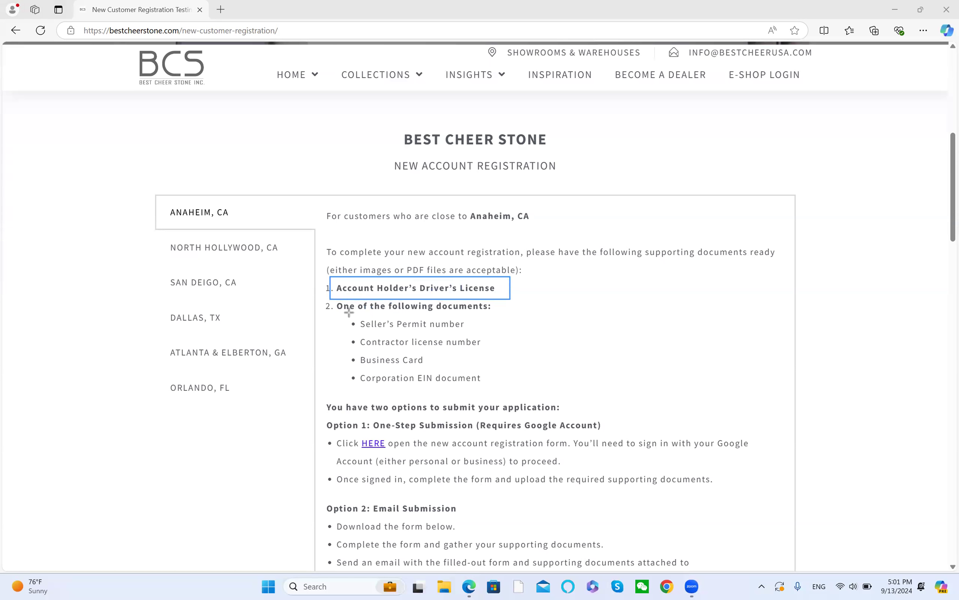
{"action": "left_click_drag", "start_coordinate": [330, 296], "coordinate": [505, 381]}
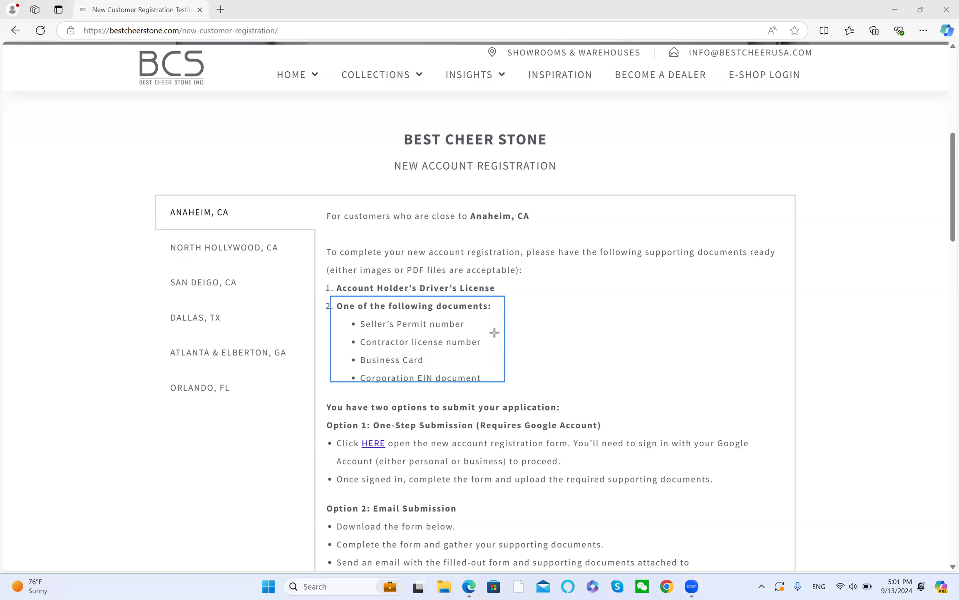
{"action": "right_click", "coordinate": [586, 353]}
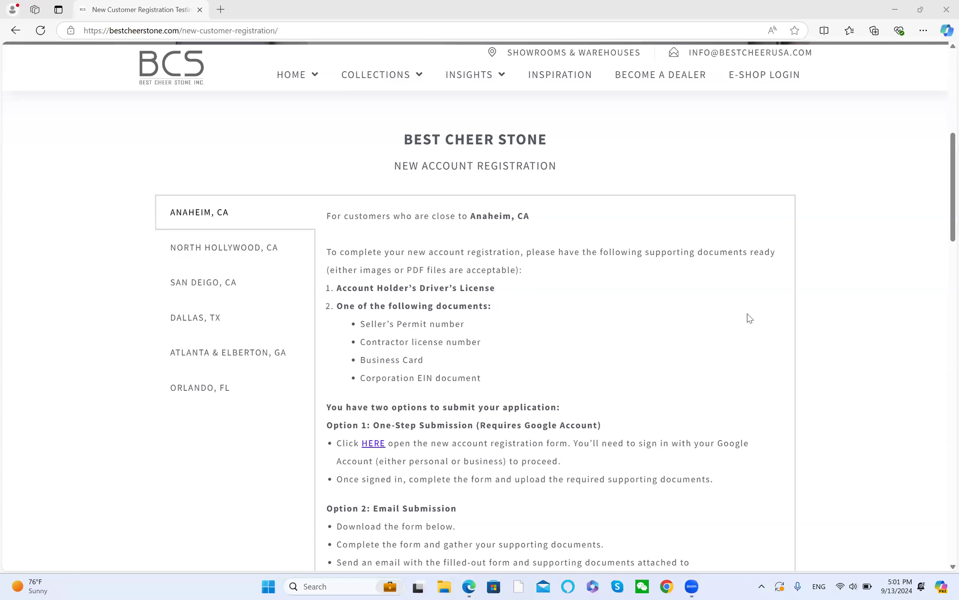
{"action": "scroll", "coordinate": [578, 274], "scroll_direction": "down", "scroll_amount": 4}
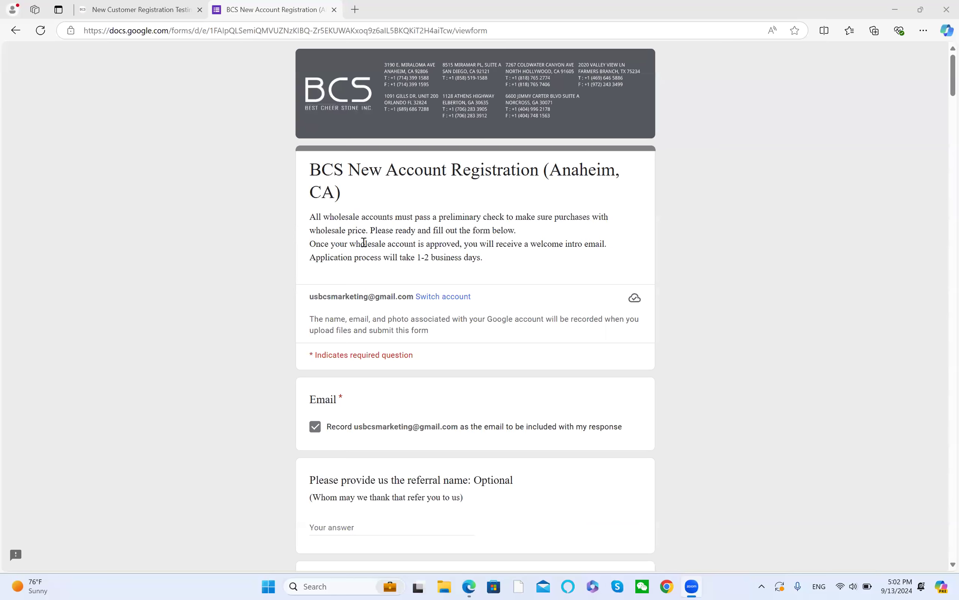
Turn the Record email checkbox off and back on so the email stays recorded
{"action": "scroll", "coordinate": [386, 334], "scroll_direction": "down", "scroll_amount": 3}
{"action": "scroll", "coordinate": [377, 291], "scroll_direction": "up", "scroll_amount": 1}
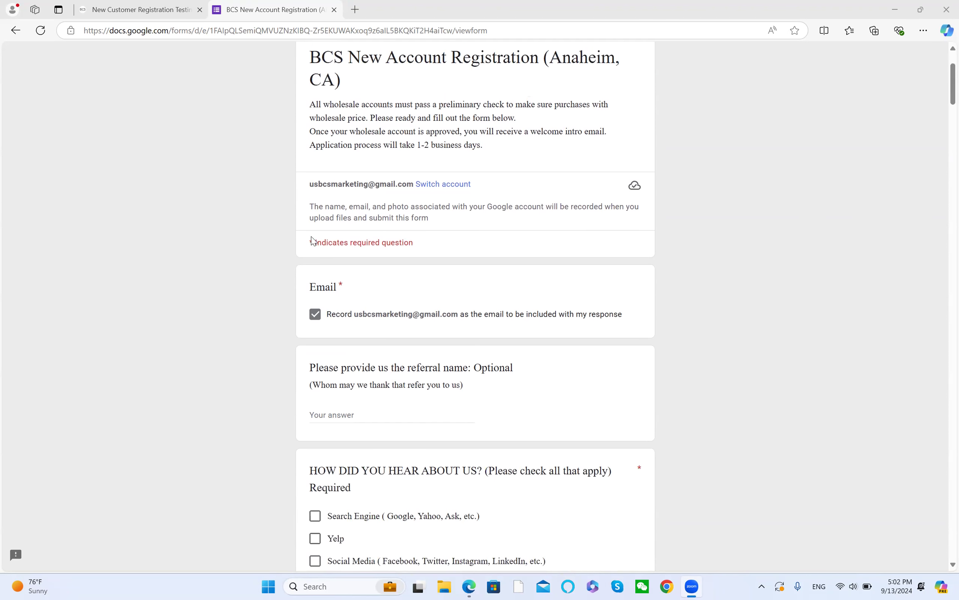
{"action": "left_click_drag", "start_coordinate": [311, 242], "coordinate": [431, 246]}
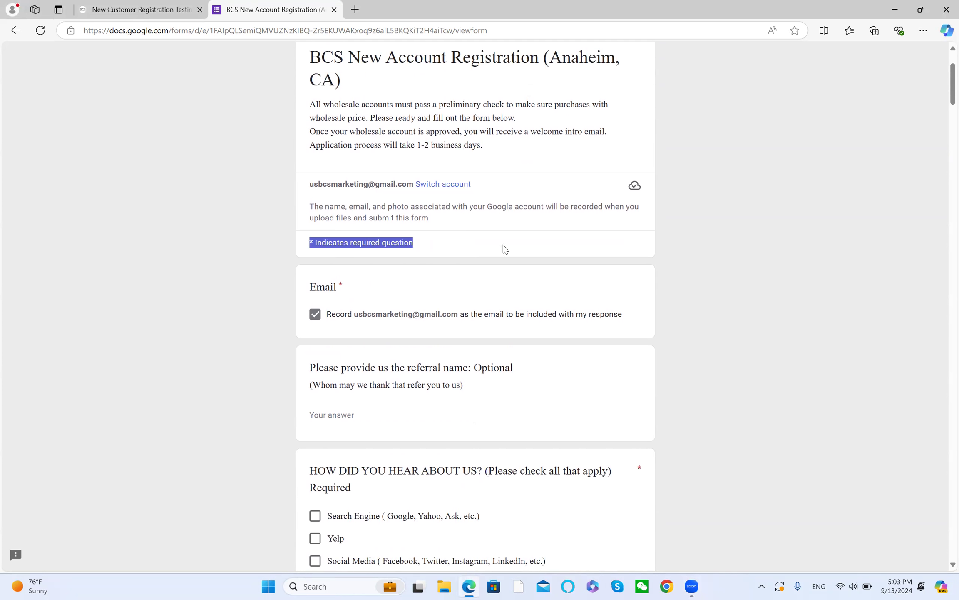
{"action": "left_click", "coordinate": [315, 316]}
{"action": "left_click", "coordinate": [315, 317]}
Scroll down through the form to the Customer Information section
{"action": "scroll", "coordinate": [425, 286], "scroll_direction": "down", "scroll_amount": 2}
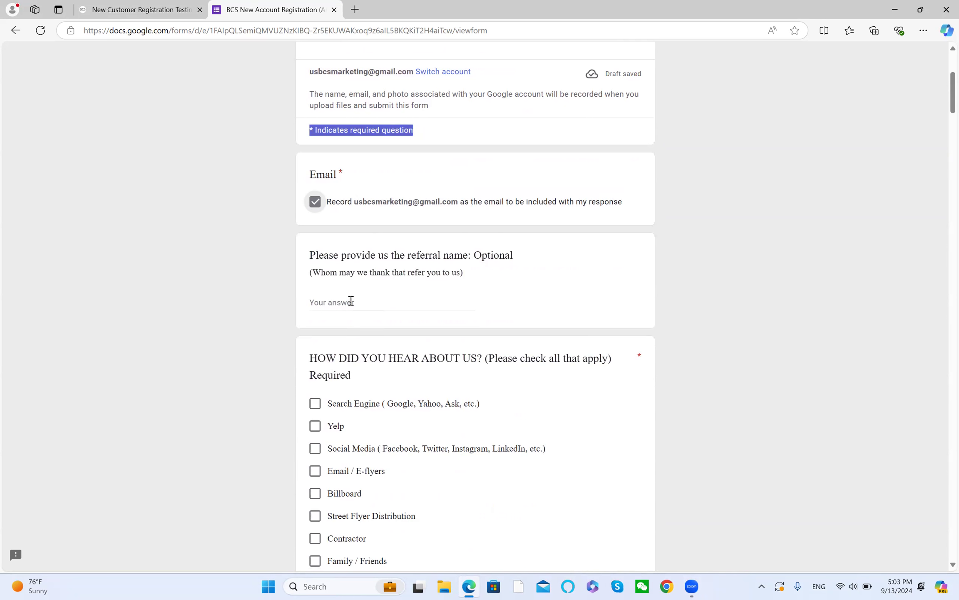
{"action": "scroll", "coordinate": [563, 260], "scroll_direction": "down", "scroll_amount": 1}
{"action": "scroll", "coordinate": [563, 261], "scroll_direction": "down", "scroll_amount": 3}
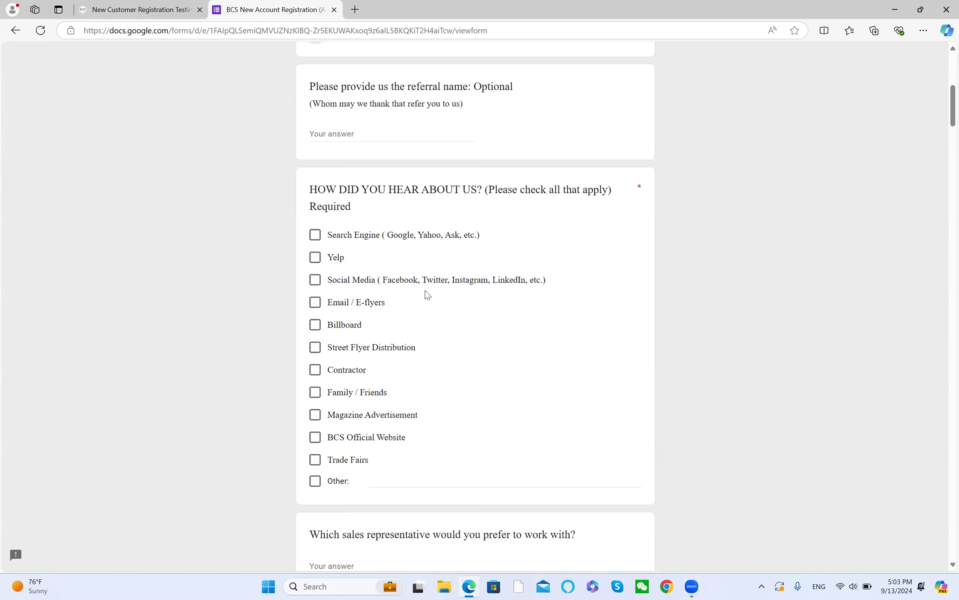
{"action": "scroll", "coordinate": [507, 290], "scroll_direction": "down", "scroll_amount": 6}
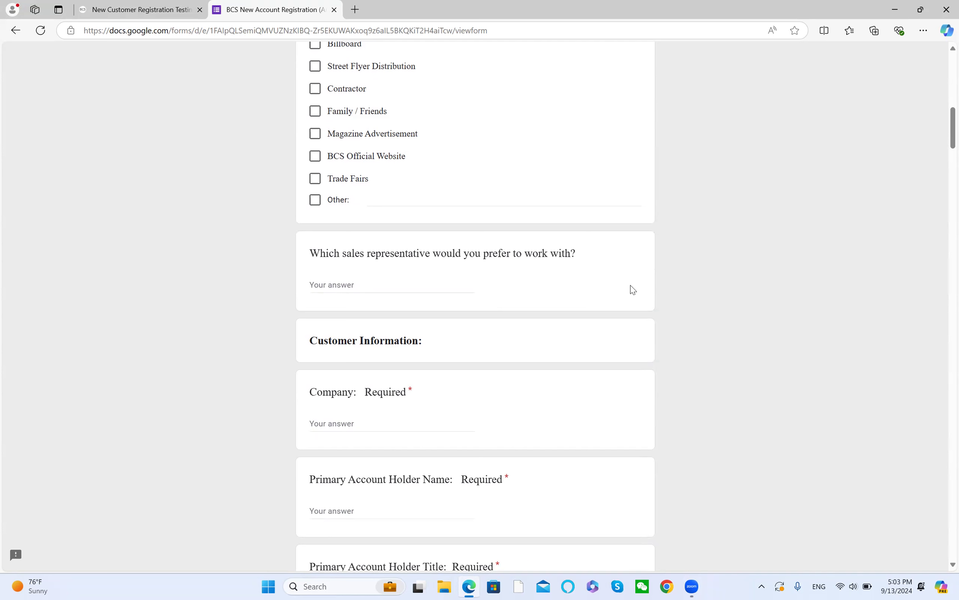
{"action": "scroll", "coordinate": [638, 286], "scroll_direction": "down", "scroll_amount": 4}
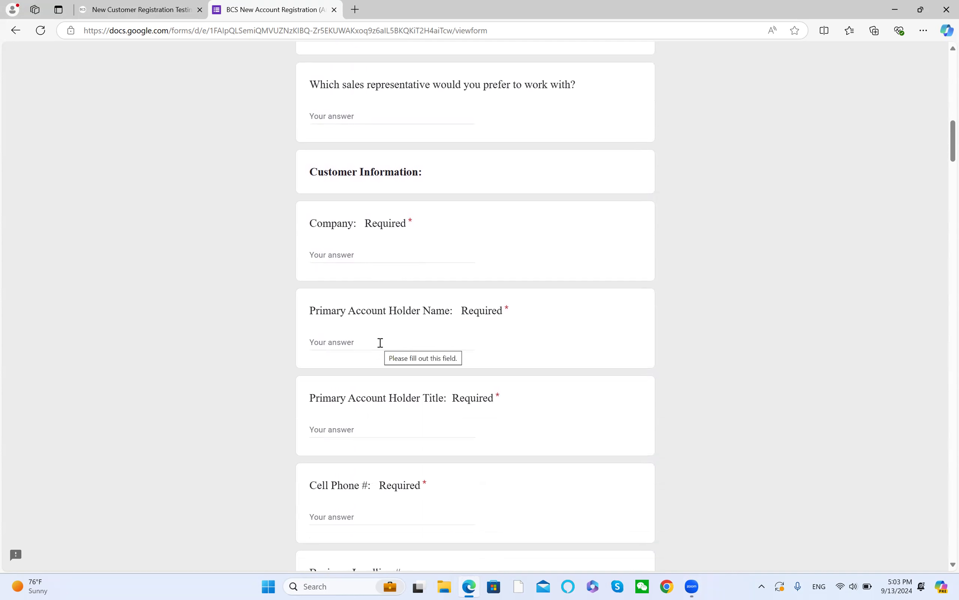
{"action": "scroll", "coordinate": [569, 317], "scroll_direction": "down", "scroll_amount": 1}
{"action": "scroll", "coordinate": [569, 317], "scroll_direction": "down", "scroll_amount": 2}
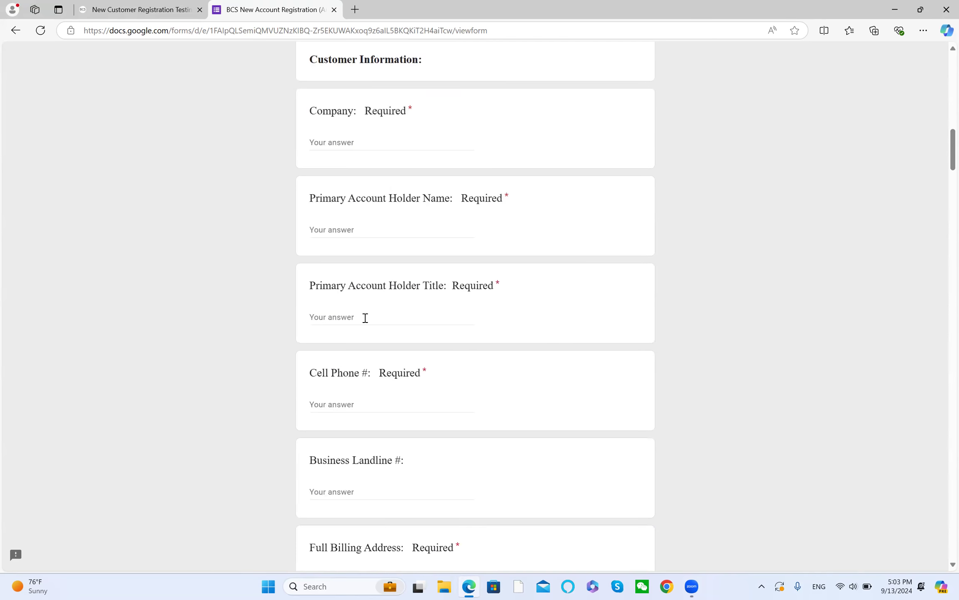
{"action": "scroll", "coordinate": [546, 312], "scroll_direction": "down", "scroll_amount": 3}
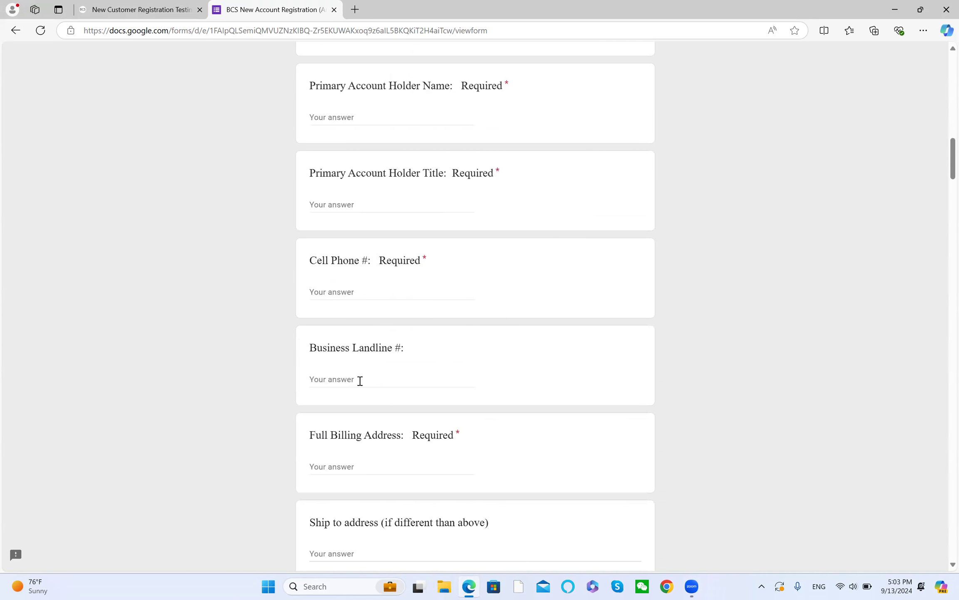
{"action": "scroll", "coordinate": [360, 381], "scroll_direction": "down", "scroll_amount": 3}
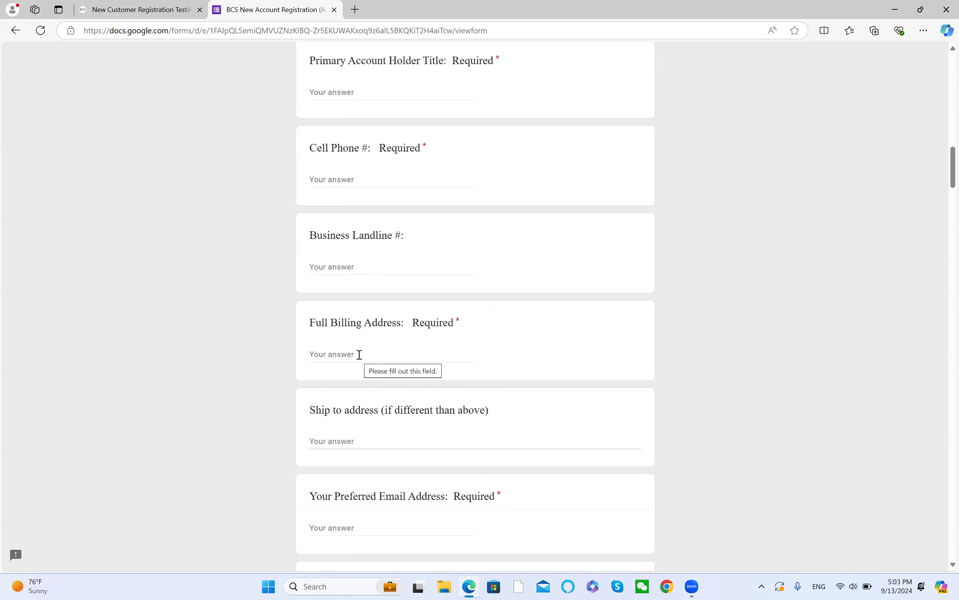
{"action": "scroll", "coordinate": [666, 312], "scroll_direction": "down", "scroll_amount": 1}
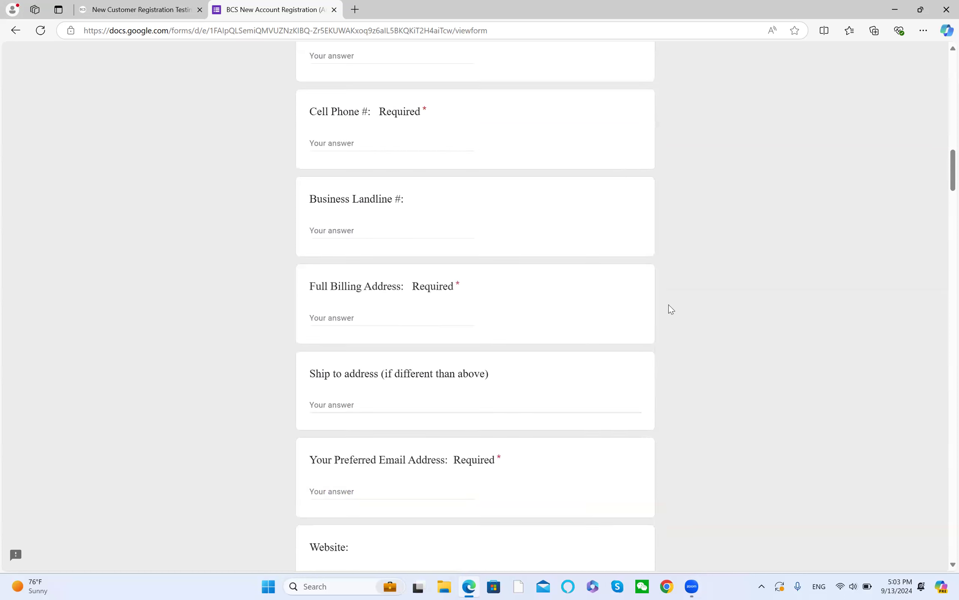
{"action": "scroll", "coordinate": [671, 309], "scroll_direction": "down", "scroll_amount": 2}
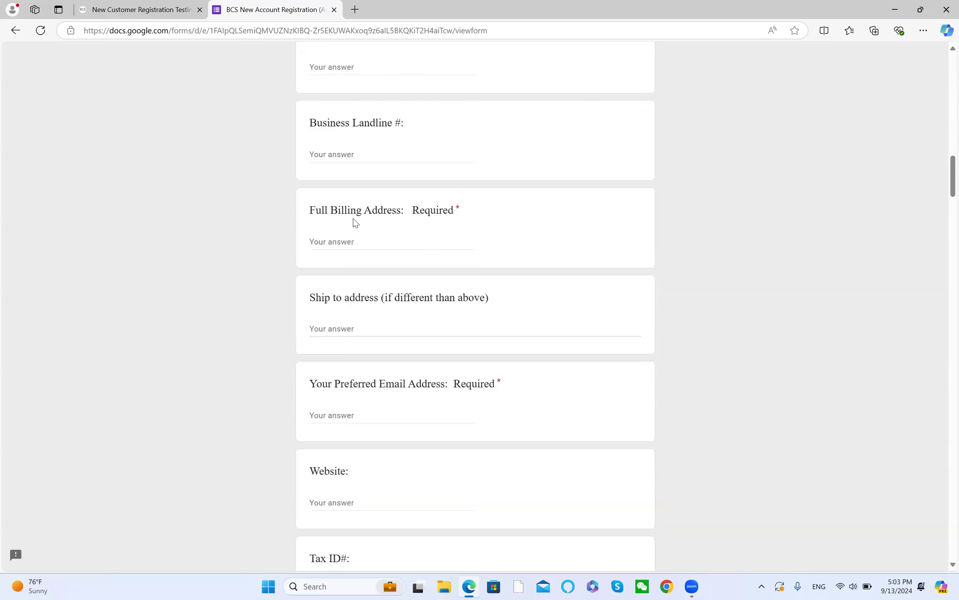
{"action": "scroll", "coordinate": [570, 284], "scroll_direction": "down", "scroll_amount": 3}
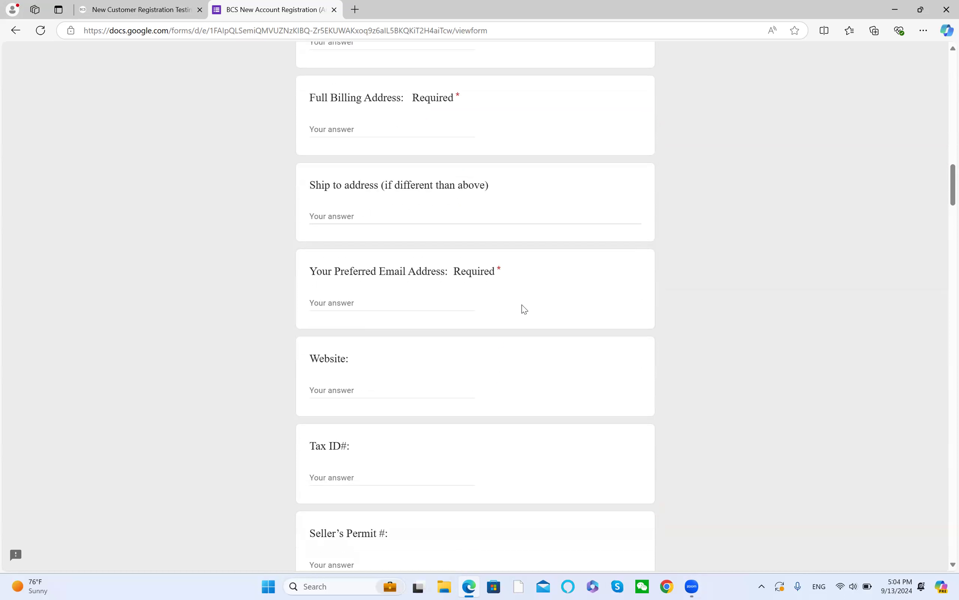
{"action": "scroll", "coordinate": [627, 279], "scroll_direction": "down", "scroll_amount": 4}
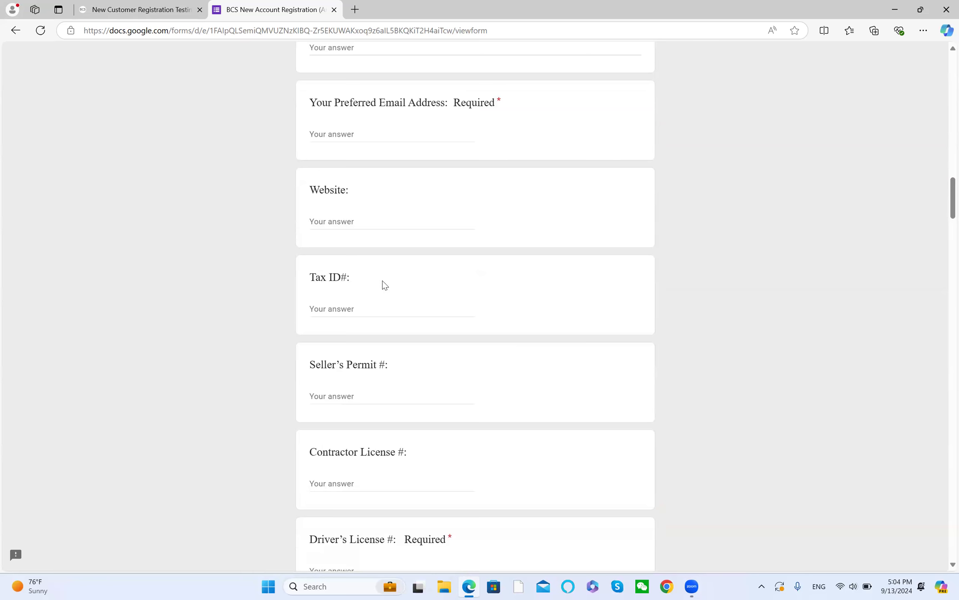
{"action": "scroll", "coordinate": [452, 304], "scroll_direction": "down", "scroll_amount": 3}
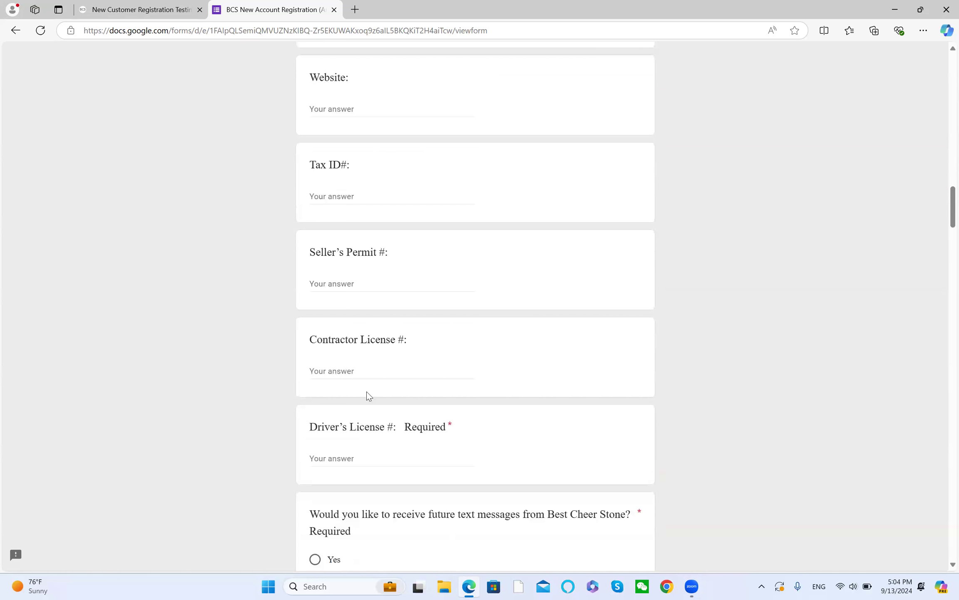
{"action": "scroll", "coordinate": [366, 396], "scroll_direction": "down", "scroll_amount": 3}
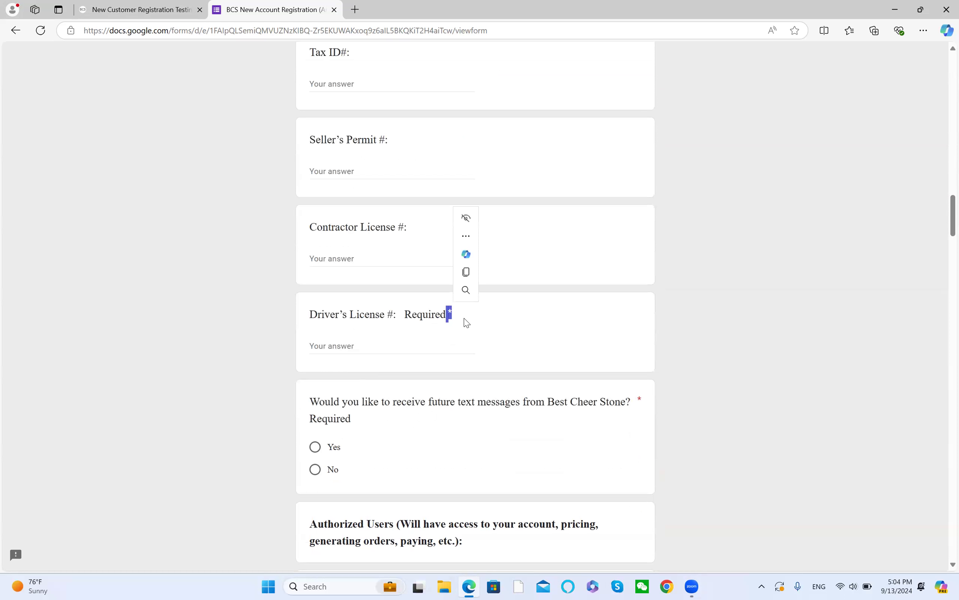
{"action": "left_click", "coordinate": [459, 319]}
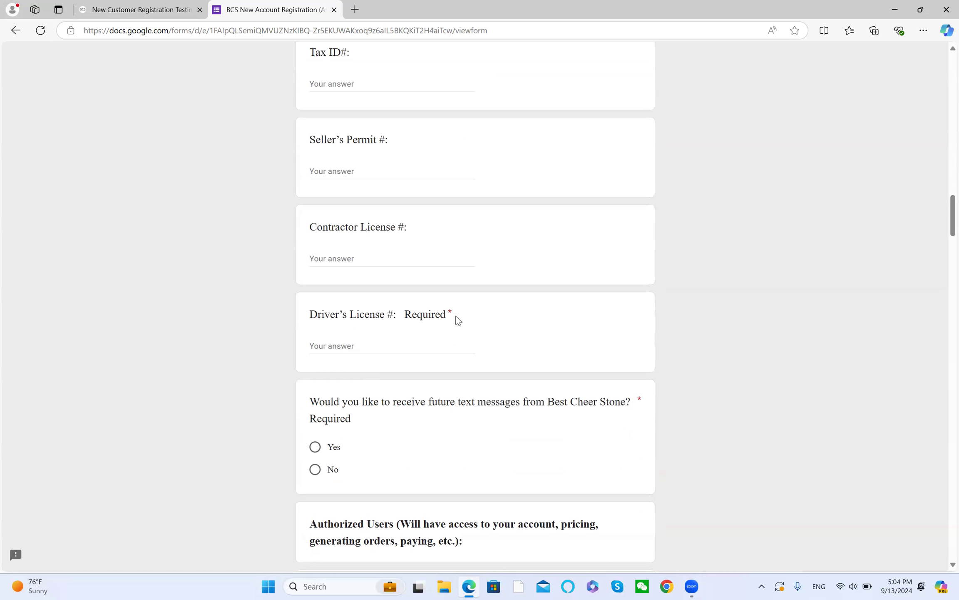
{"action": "scroll", "coordinate": [532, 319], "scroll_direction": "down", "scroll_amount": 4}
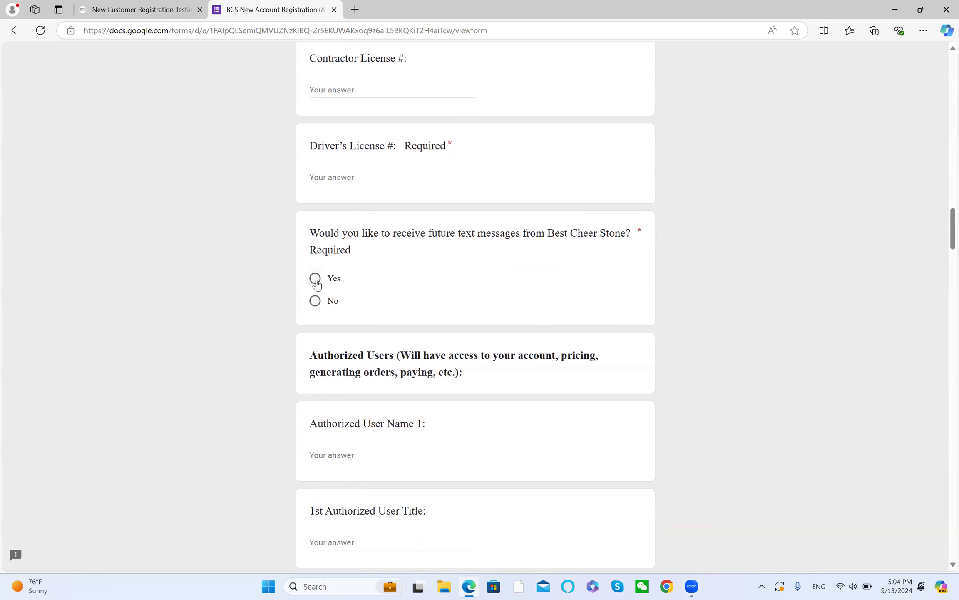
{"action": "scroll", "coordinate": [511, 271], "scroll_direction": "down", "scroll_amount": 4}
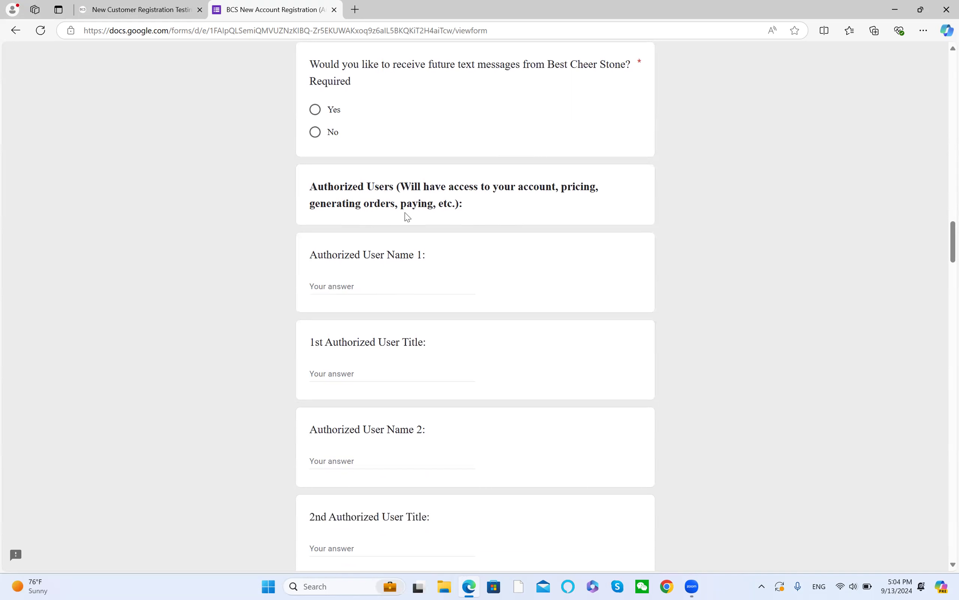
{"action": "scroll", "coordinate": [541, 260], "scroll_direction": "down", "scroll_amount": 2}
{"action": "scroll", "coordinate": [578, 260], "scroll_direction": "down", "scroll_amount": 8}
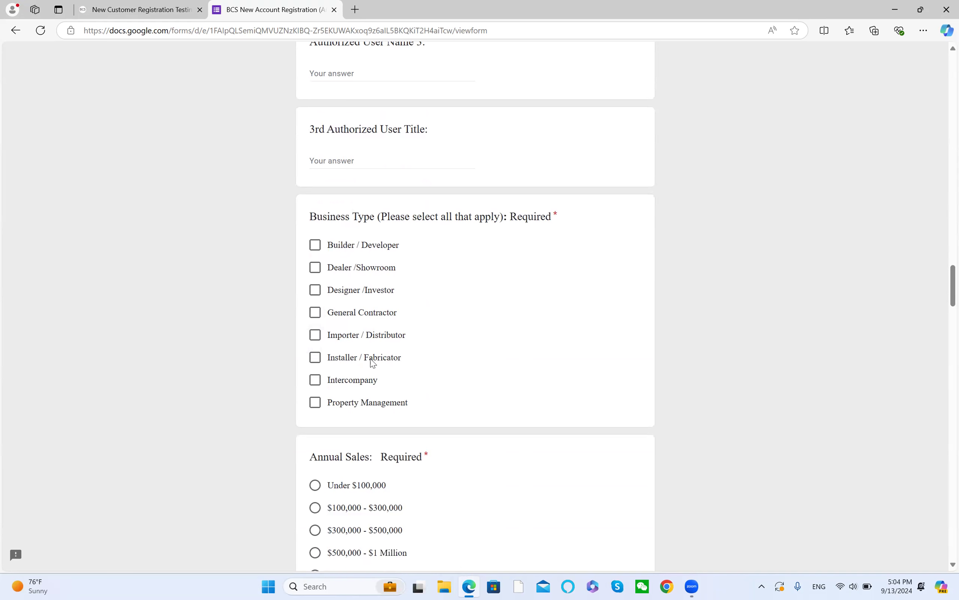
{"action": "scroll", "coordinate": [558, 313], "scroll_direction": "down", "scroll_amount": 4}
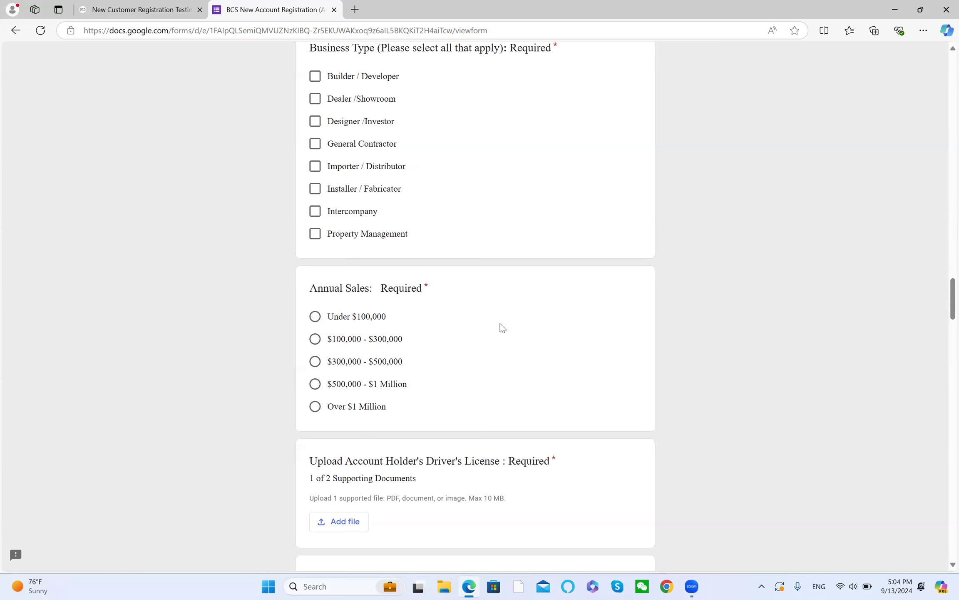
{"action": "scroll", "coordinate": [504, 317], "scroll_direction": "down", "scroll_amount": 4}
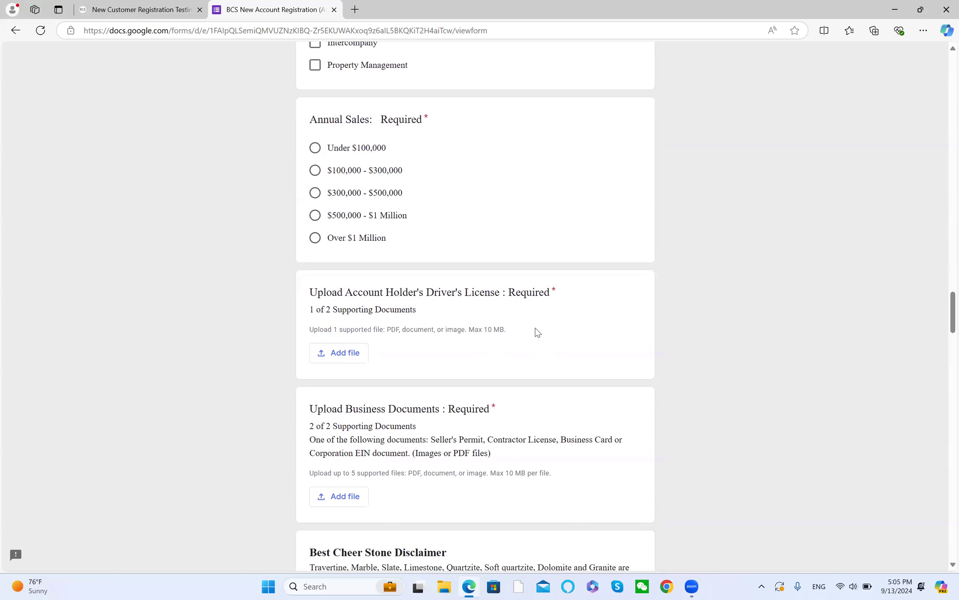
{"action": "scroll", "coordinate": [537, 333], "scroll_direction": "down", "scroll_amount": 3}
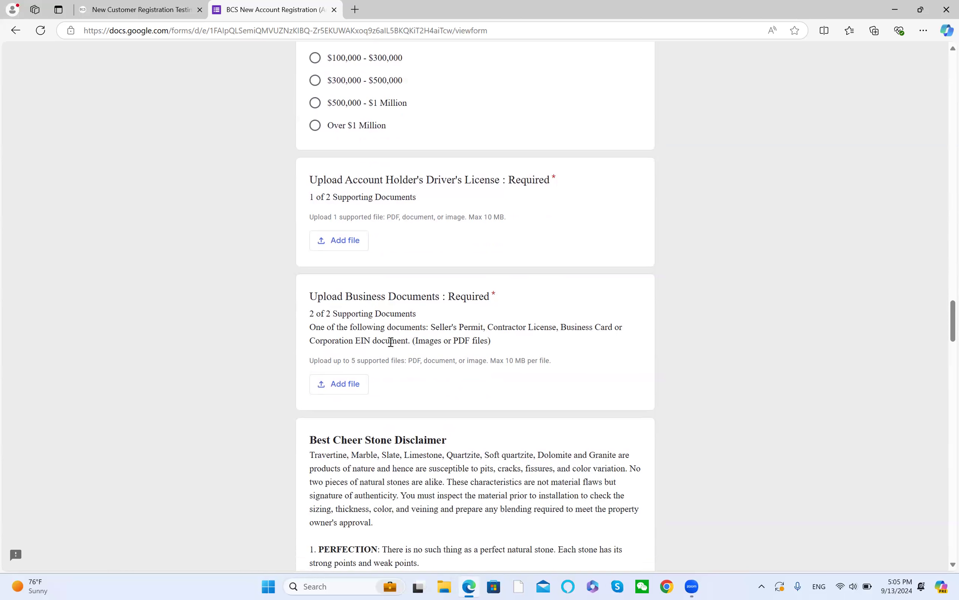
Read past the disclaimer and terms, then turn on 'Send me a copy of my responses'
{"action": "scroll", "coordinate": [562, 329], "scroll_direction": "down", "scroll_amount": 2}
{"action": "scroll", "coordinate": [549, 325], "scroll_direction": "down", "scroll_amount": 1}
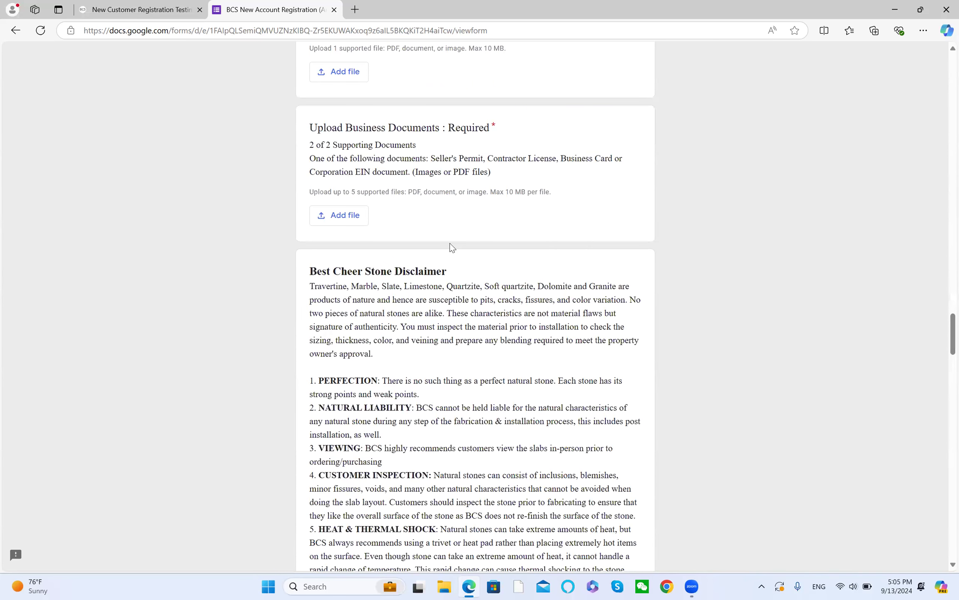
{"action": "scroll", "coordinate": [351, 171], "scroll_direction": "down", "scroll_amount": 2}
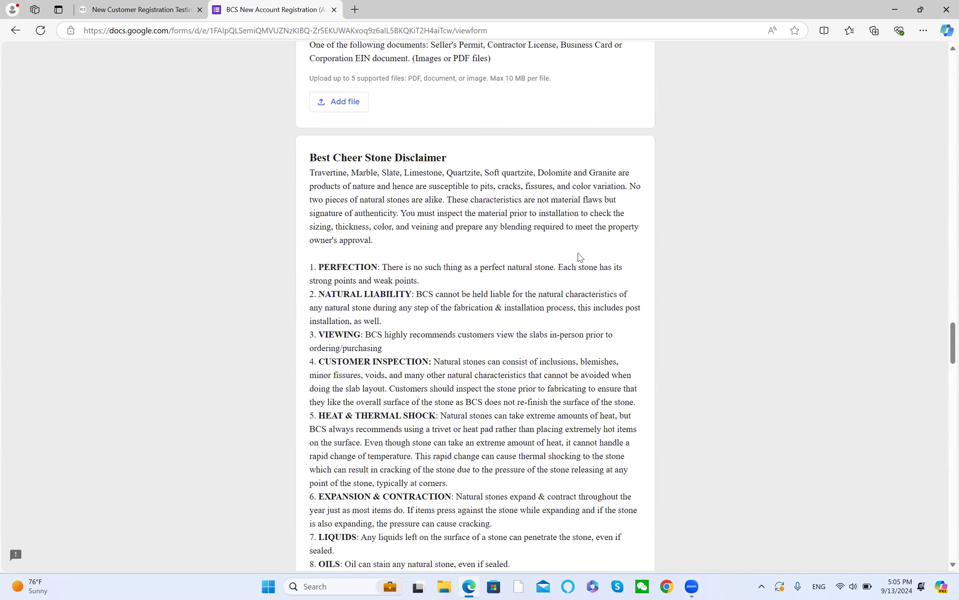
{"action": "scroll", "coordinate": [578, 252], "scroll_direction": "down", "scroll_amount": 3}
{"action": "scroll", "coordinate": [578, 253], "scroll_direction": "down", "scroll_amount": 5}
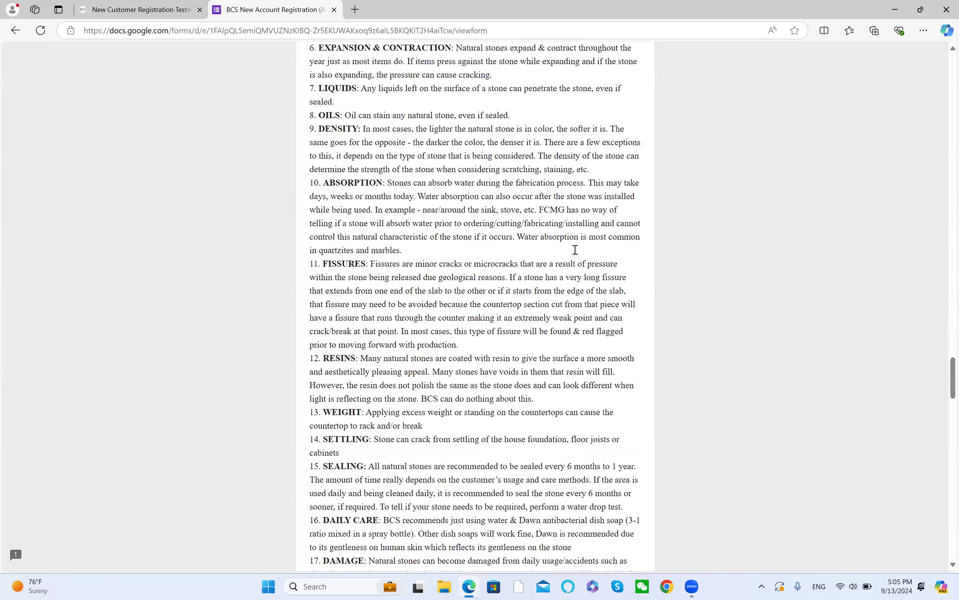
{"action": "scroll", "coordinate": [574, 252], "scroll_direction": "down", "scroll_amount": 12}
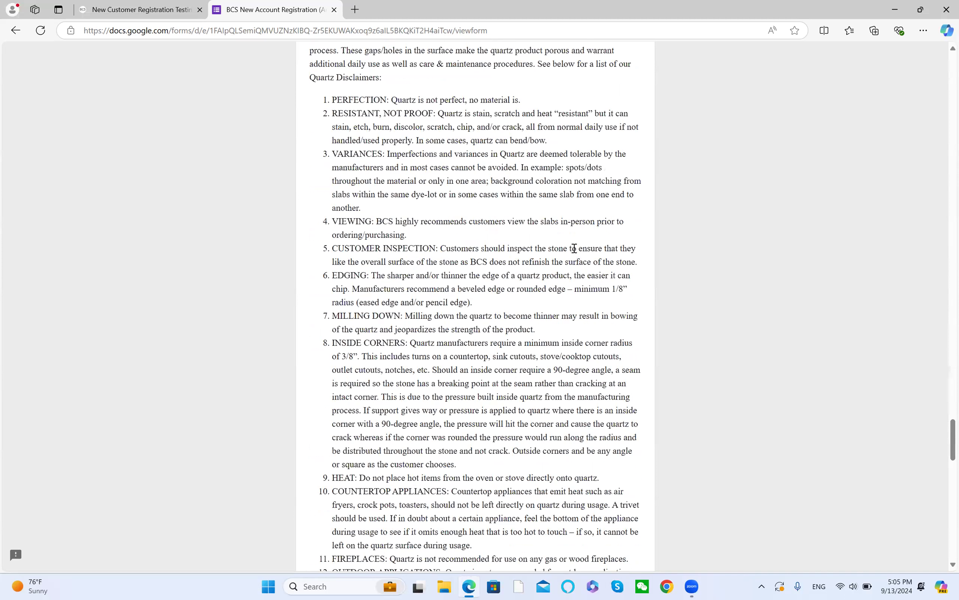
{"action": "scroll", "coordinate": [574, 249], "scroll_direction": "down", "scroll_amount": 15}
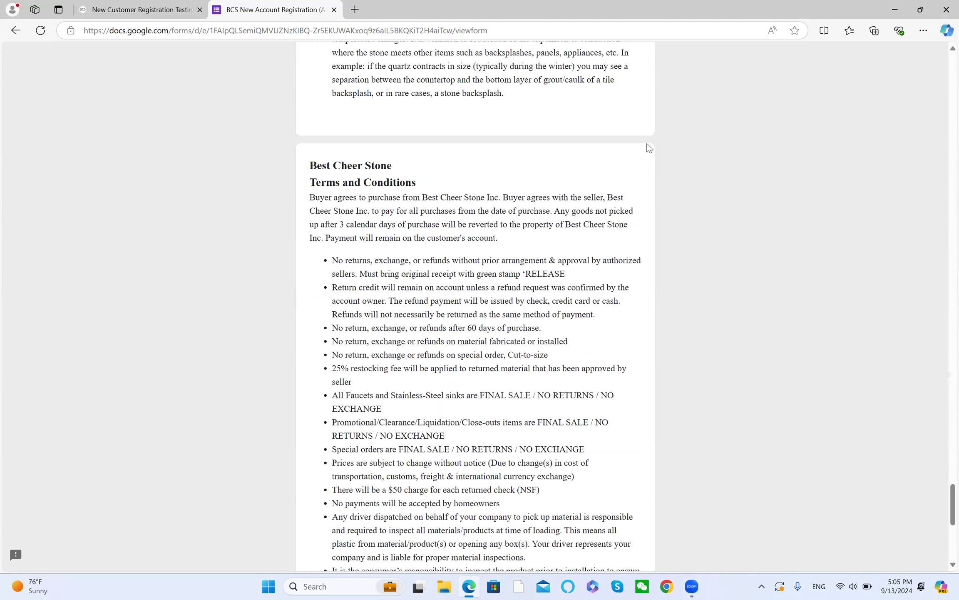
{"action": "scroll", "coordinate": [634, 229], "scroll_direction": "down", "scroll_amount": 6}
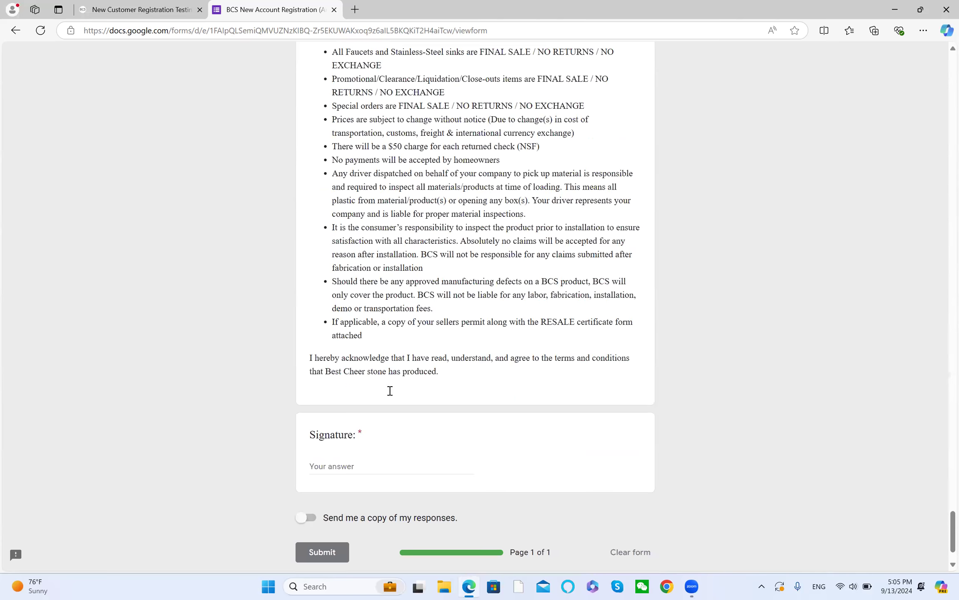
{"action": "scroll", "coordinate": [390, 391], "scroll_direction": "down", "scroll_amount": 2}
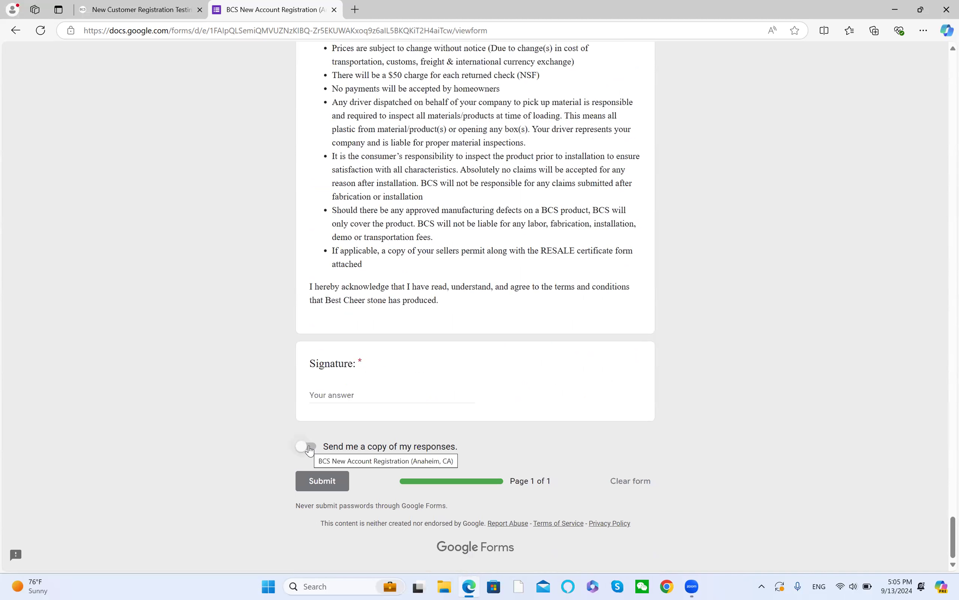
{"action": "left_click", "coordinate": [308, 447]}
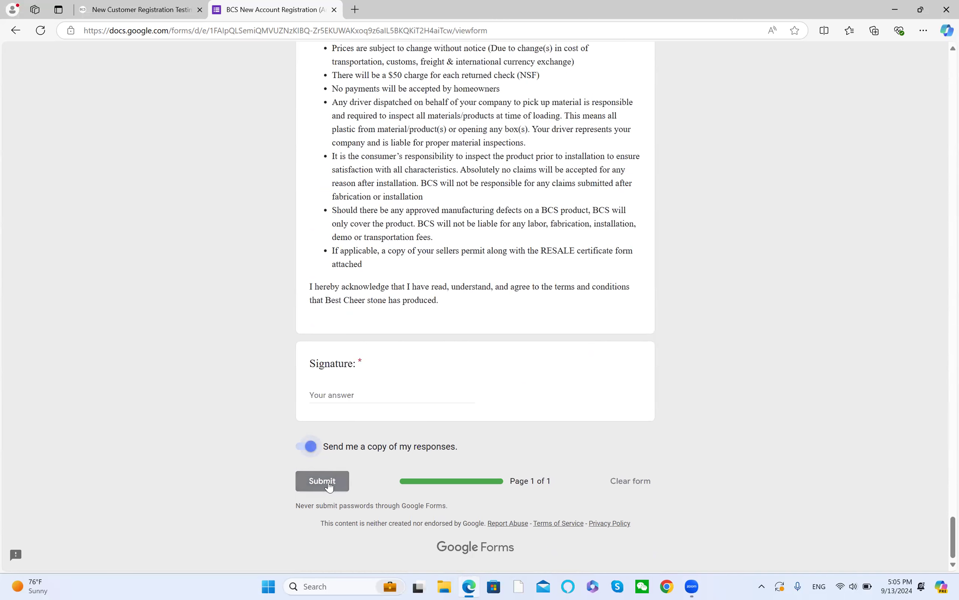
Close the Google Form, then open and close the 'New Account Forms for Anaheim, CA' PDF
{"action": "left_click", "coordinate": [334, 10]}
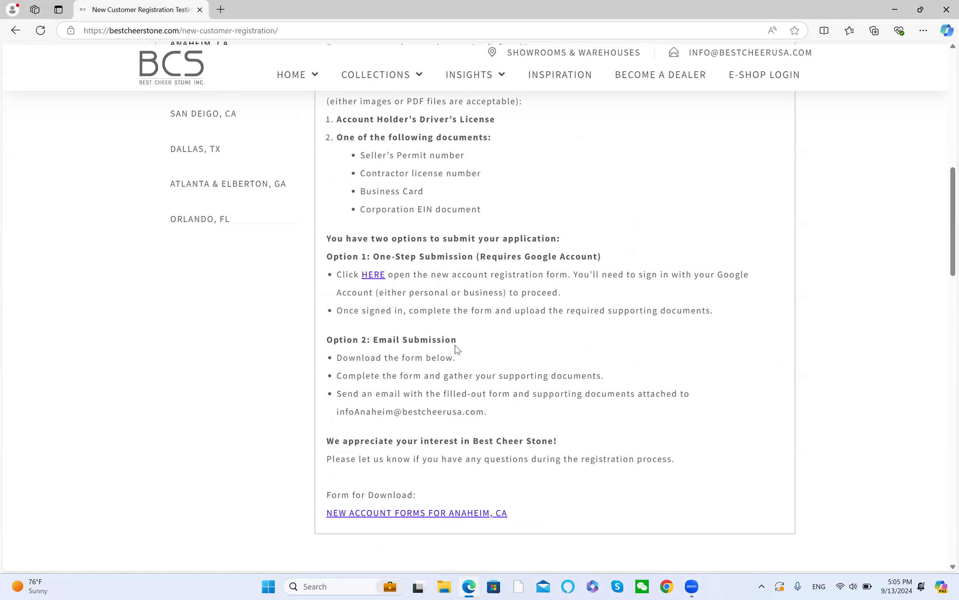
{"action": "left_click", "coordinate": [436, 516]}
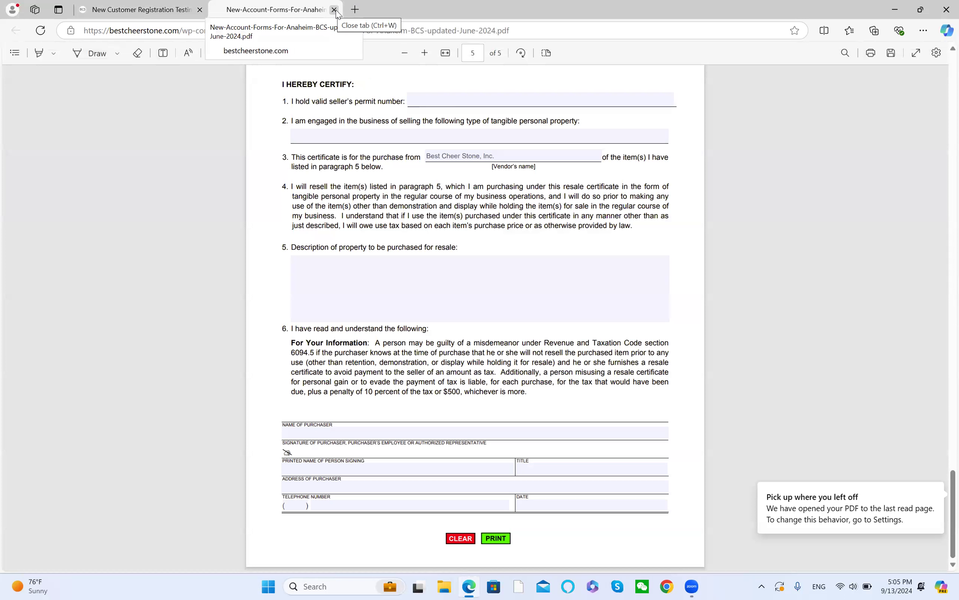
{"action": "left_click", "coordinate": [334, 9]}
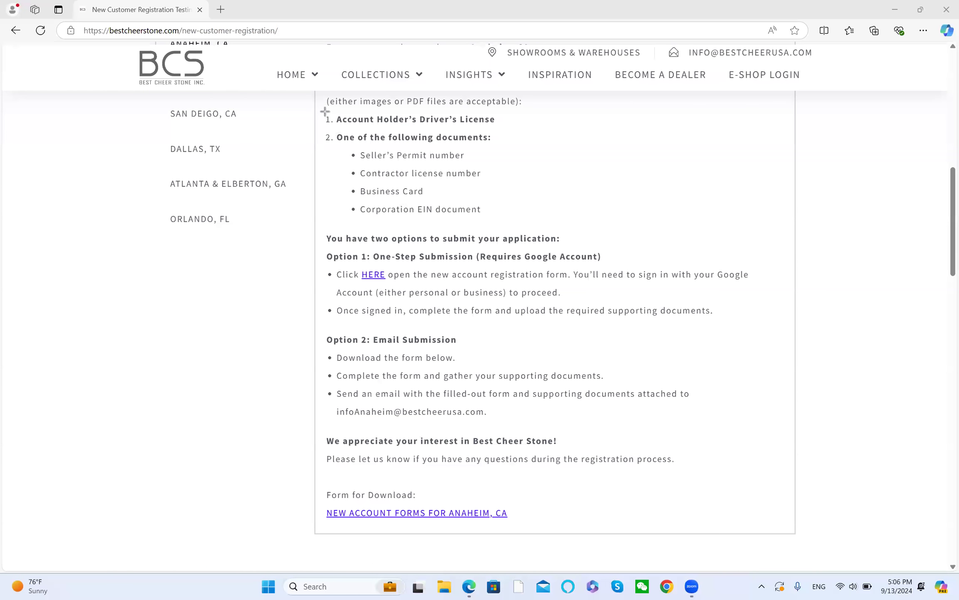
Capture the required documents list, then review the North Hollywood, CA instructions and form link
{"action": "left_click_drag", "start_coordinate": [323, 111], "coordinate": [516, 224]}
{"action": "scroll", "coordinate": [231, 201], "scroll_direction": "up", "scroll_amount": 4}
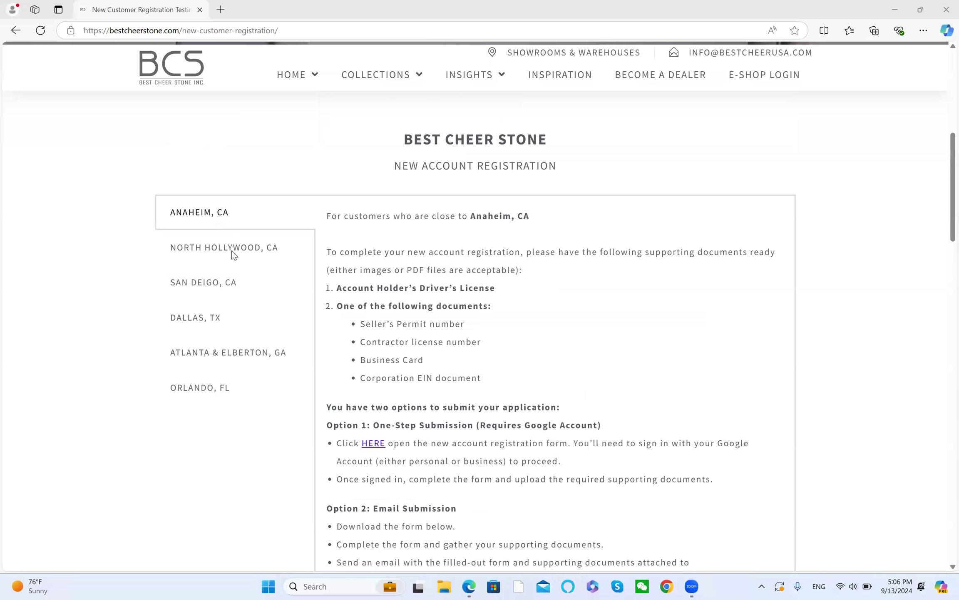
{"action": "left_click", "coordinate": [236, 253]}
{"action": "scroll", "coordinate": [629, 273], "scroll_direction": "down", "scroll_amount": 1}
{"action": "scroll", "coordinate": [627, 273], "scroll_direction": "down", "scroll_amount": 3}
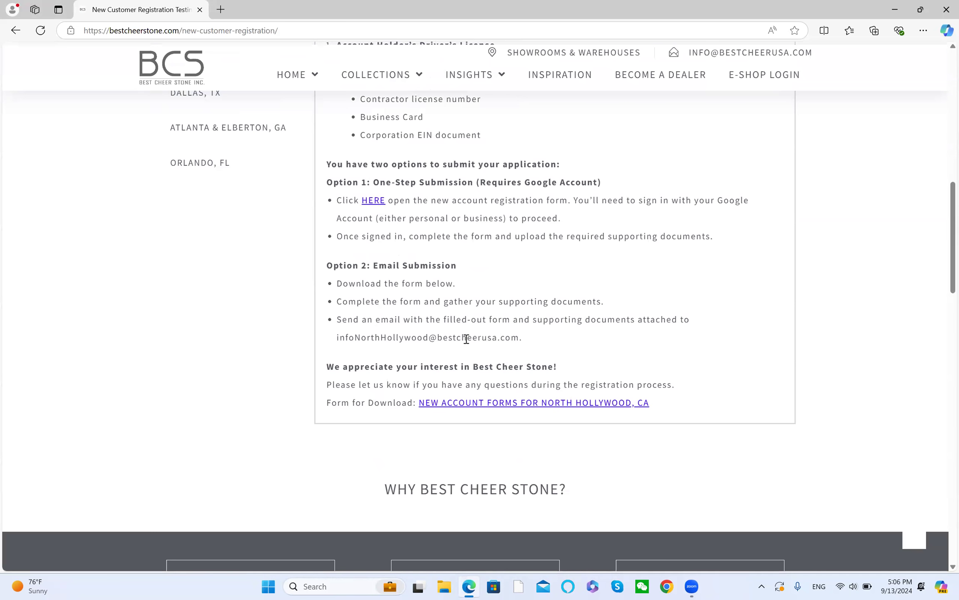
{"action": "scroll", "coordinate": [568, 328], "scroll_direction": "up", "scroll_amount": 2}
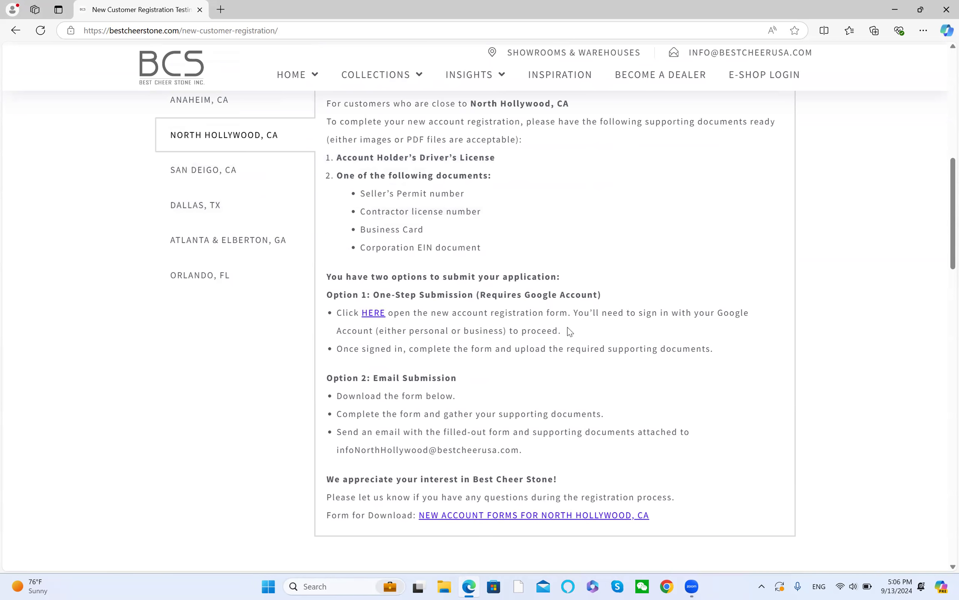